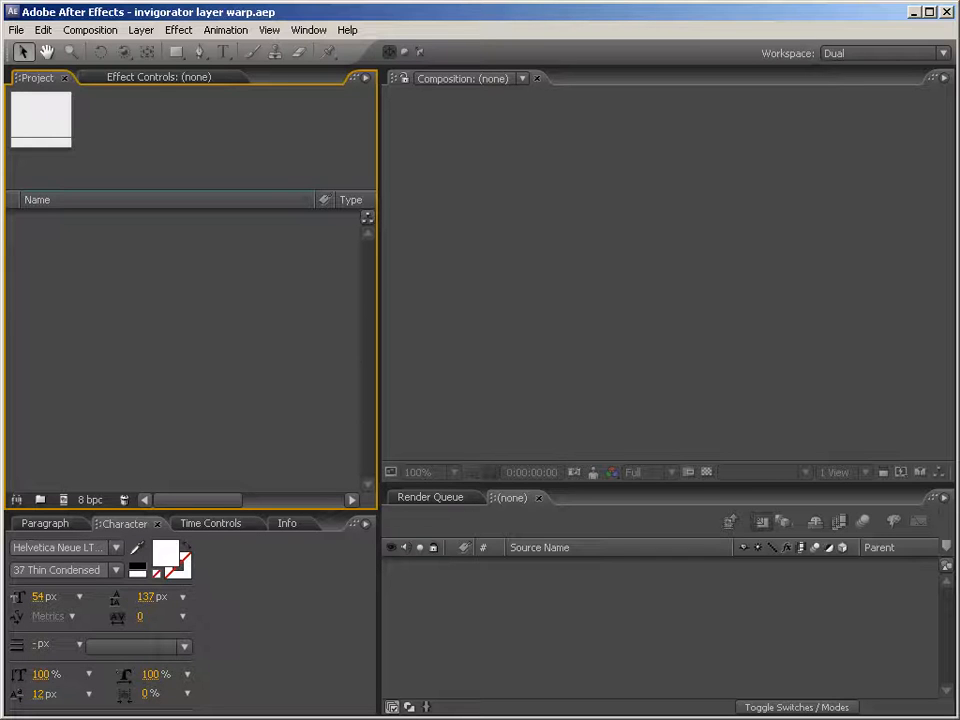
Step: Create a 720 × 486 composition named Comp 1 at 24 frames per second with a 20-second duration
key("ctrl+n")
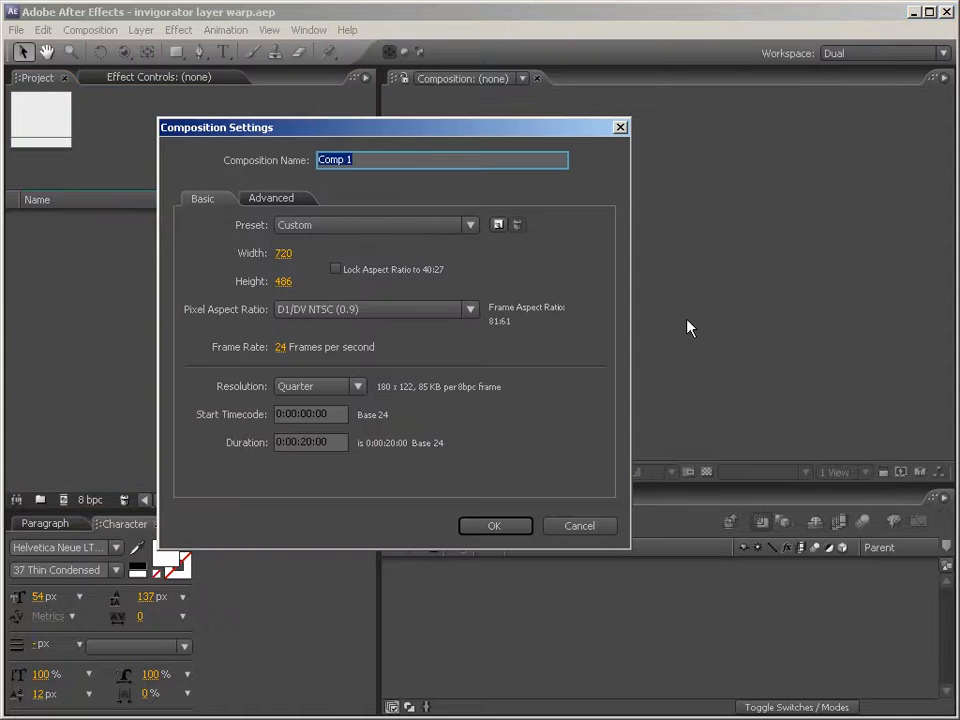
left_click(495, 527)
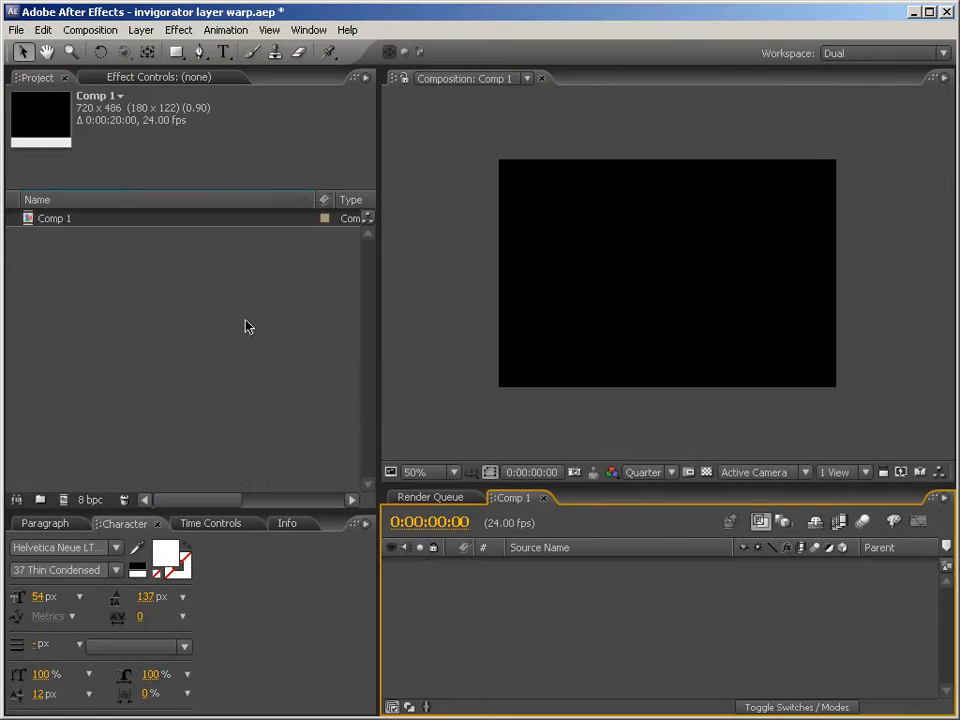
left_click(180, 30)
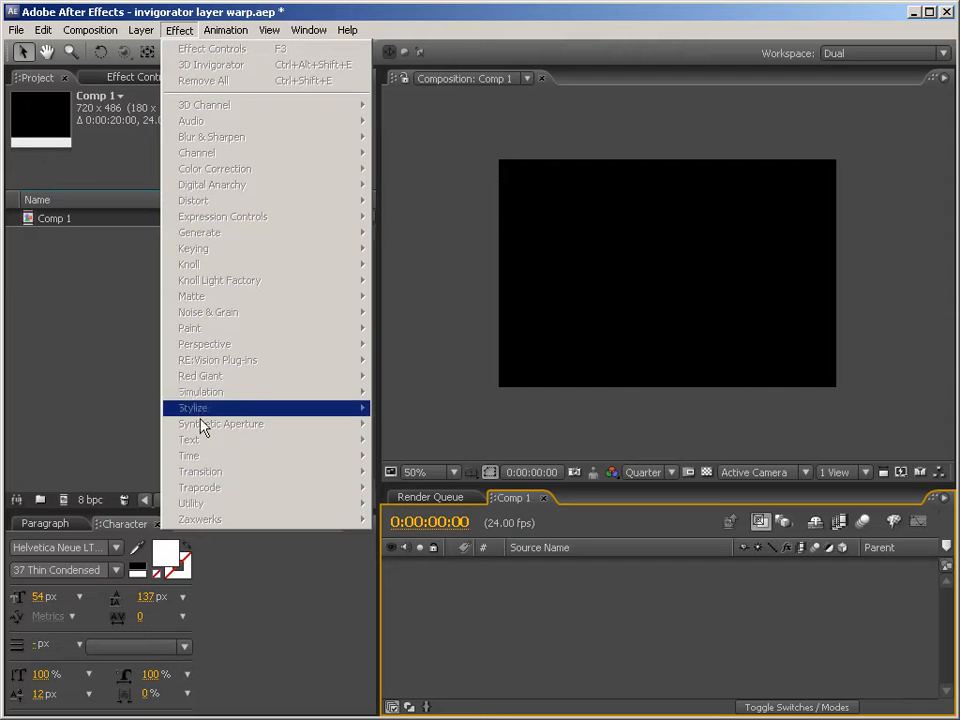
left_click(114, 328)
Step: Add a 720 × 486 solid layer named Invig to the composition
left_click(535, 626)
key("ctrl+y")
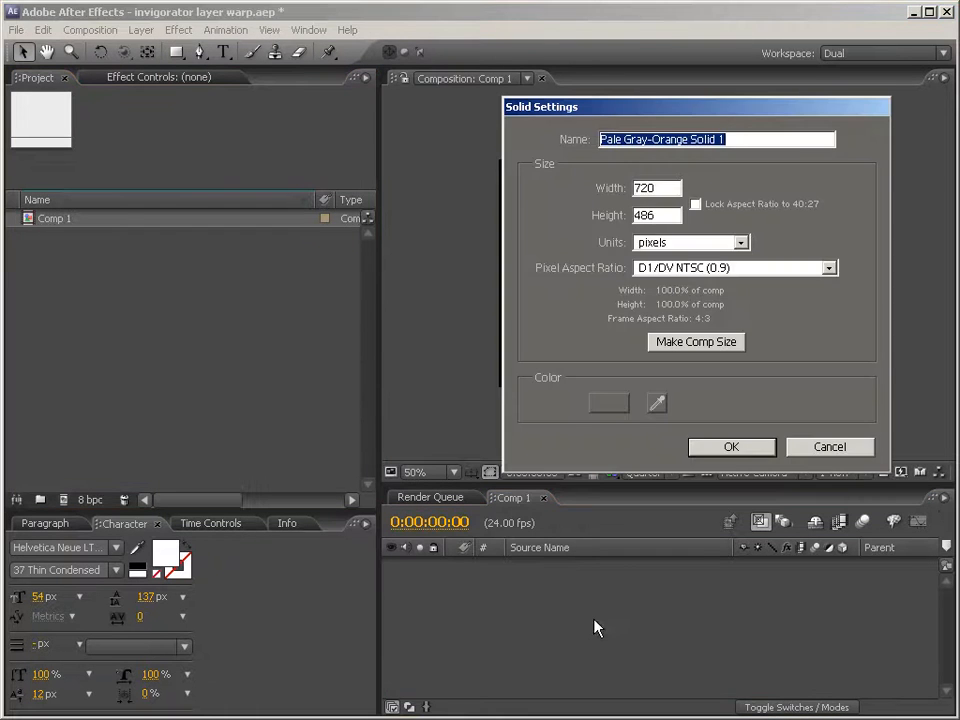
type("Invig")
left_click(729, 442)
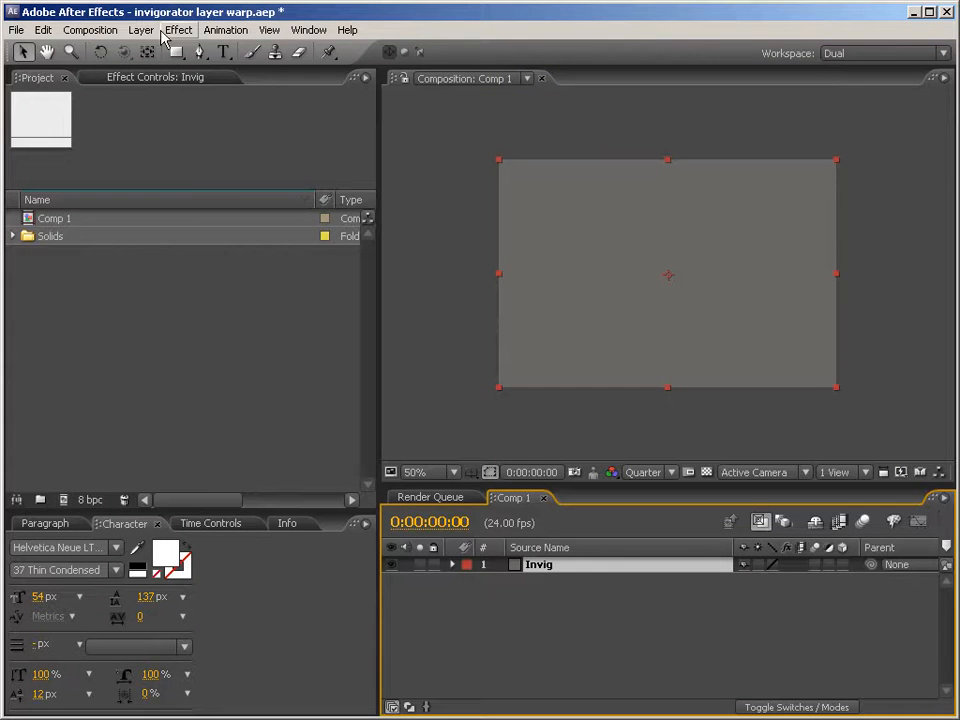
Step: Apply the Zaxwerks 3D Invigorator effect to the Invig solid and create 3D text reading "Hello"
left_click(179, 30)
mouse_move(246, 519)
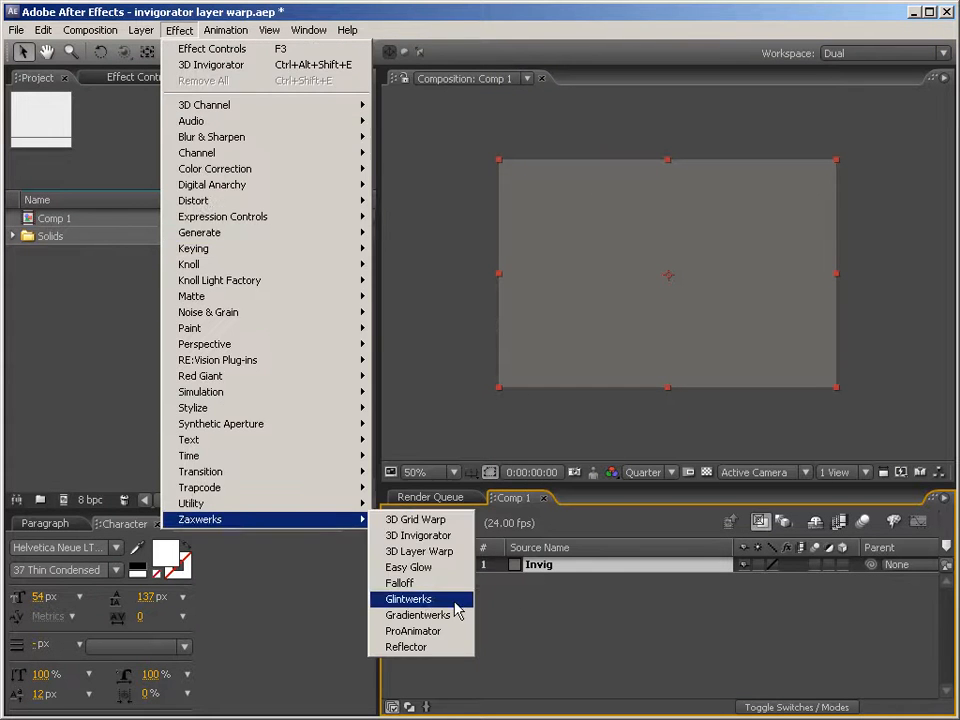
left_click(425, 537)
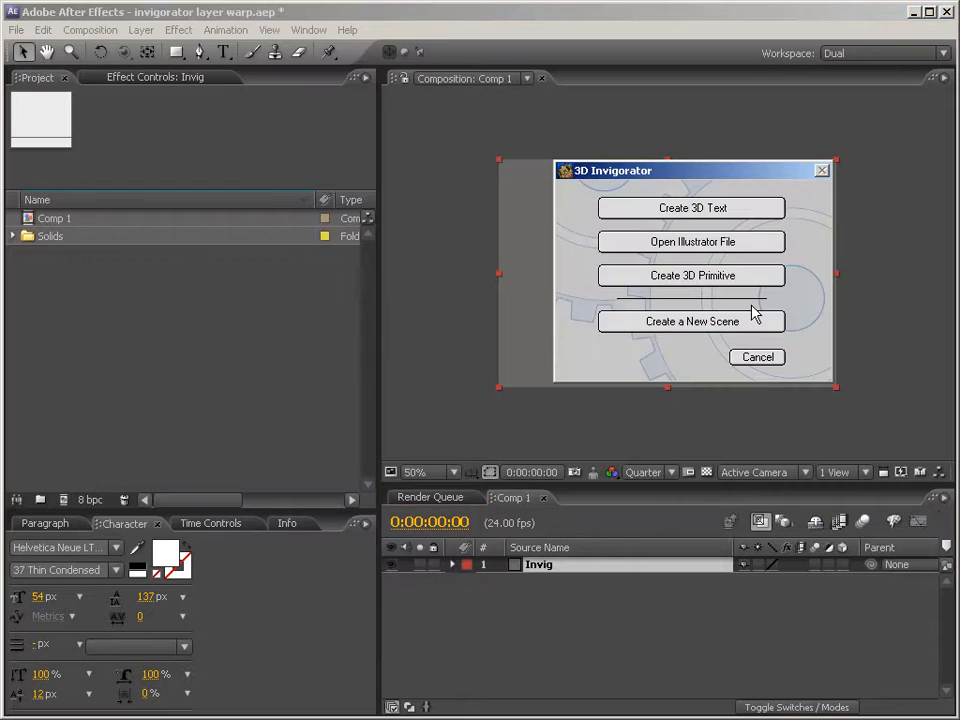
left_click(677, 212)
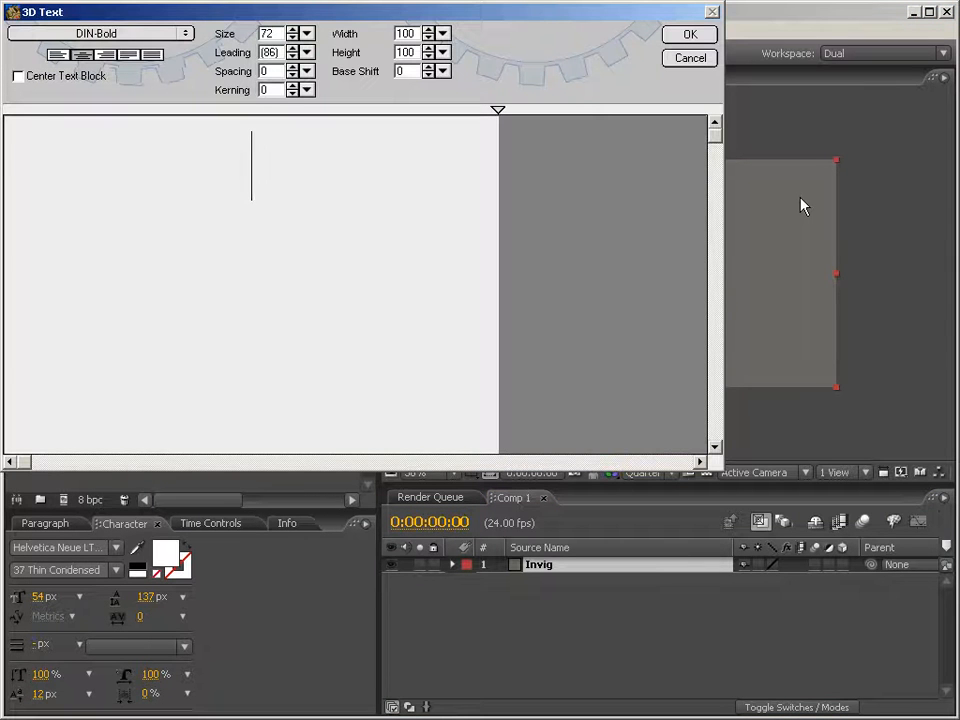
type("Hello")
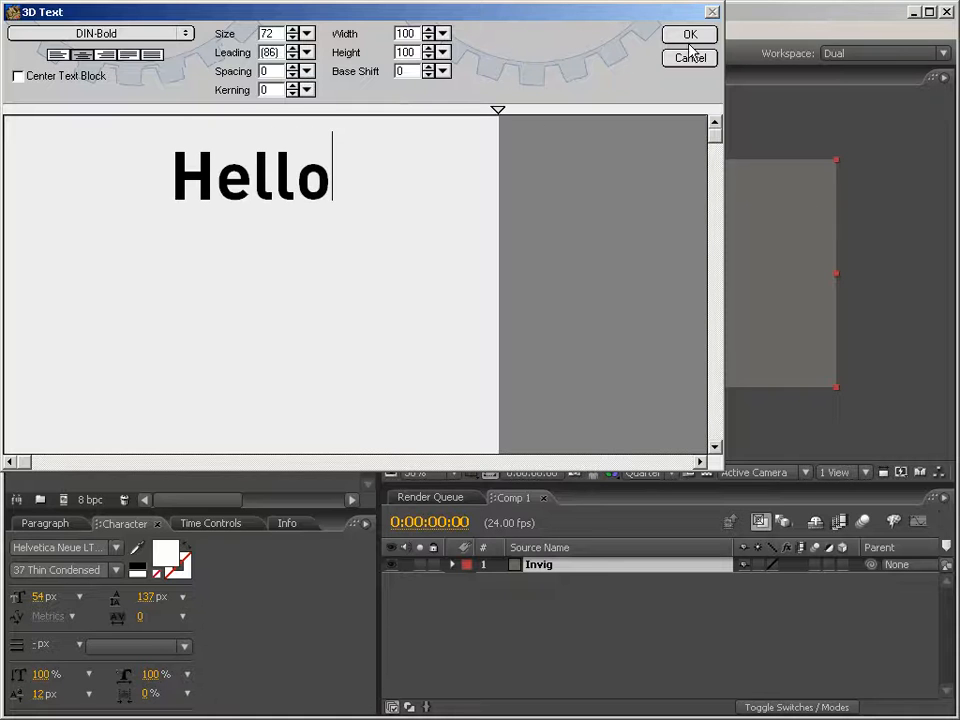
left_click(690, 36)
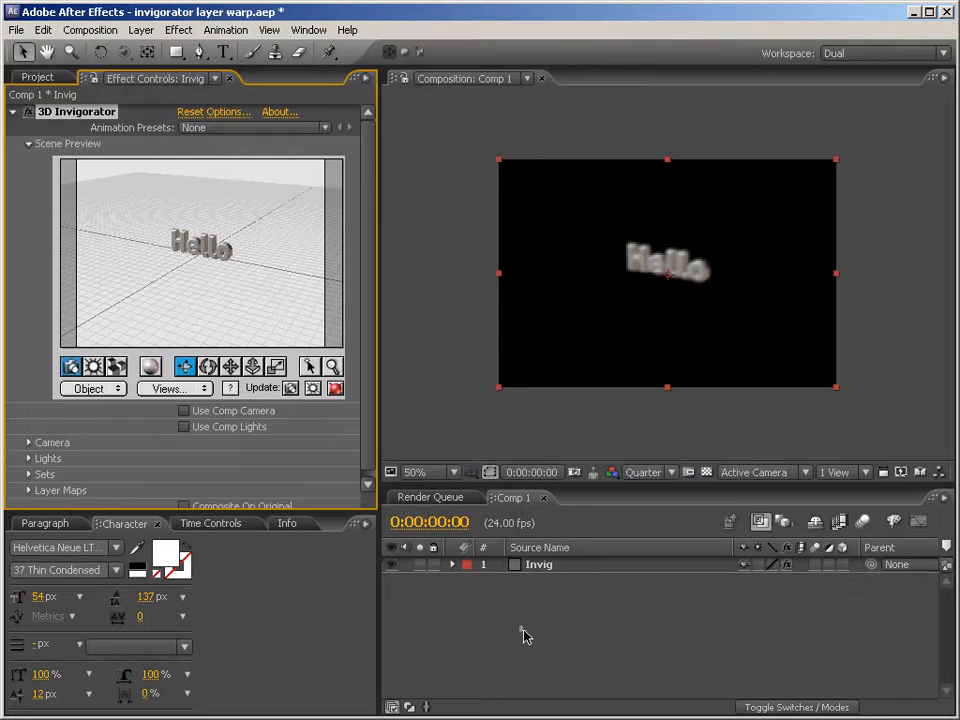
Step: Add a camera layer with the default settings and make the Invig layer's 3D Invigorator effect use the comp camera
key("ctrl+alt+shift+c")
key("Return")
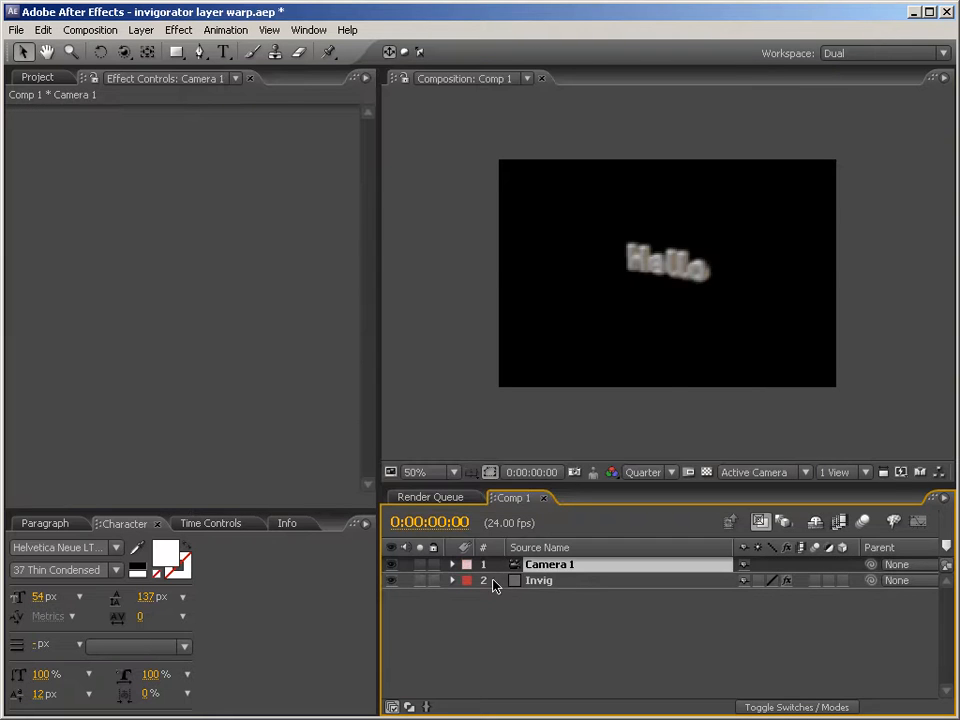
left_click(550, 582)
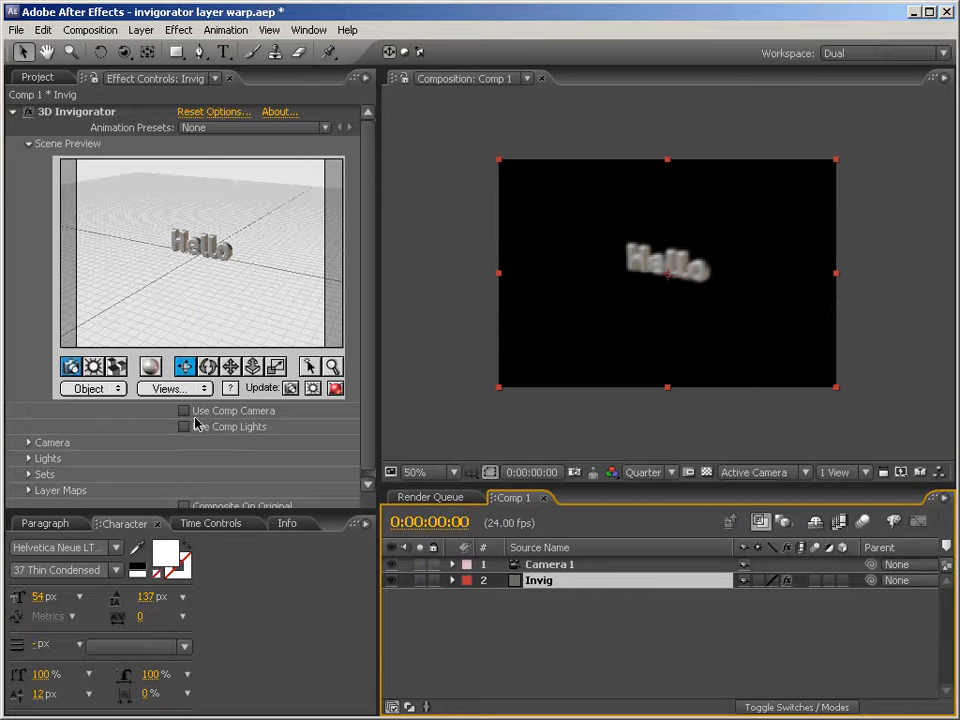
left_click(184, 410)
left_click(531, 641)
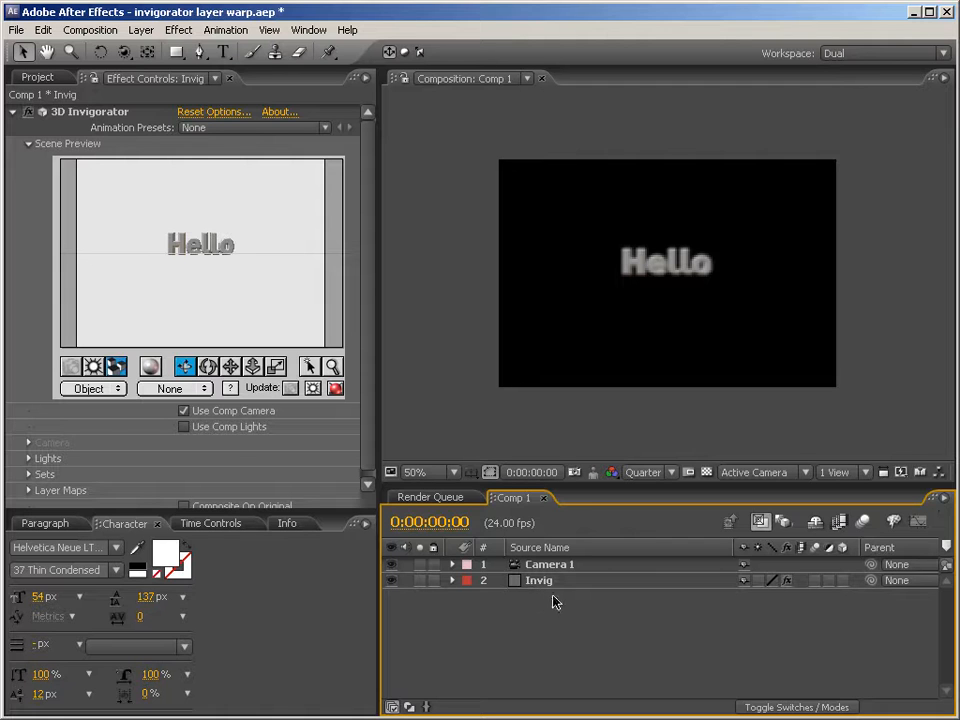
Step: Add a text layer reading "Control Layer" above the Hello text and shift it slightly down and to the left
left_click(222, 51)
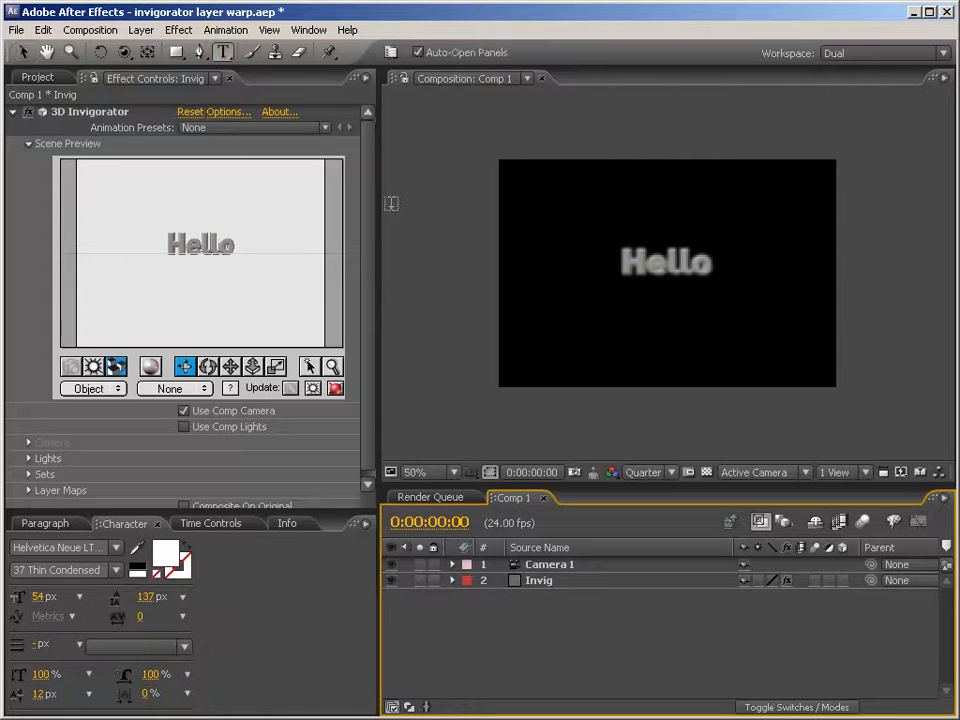
left_click(657, 204)
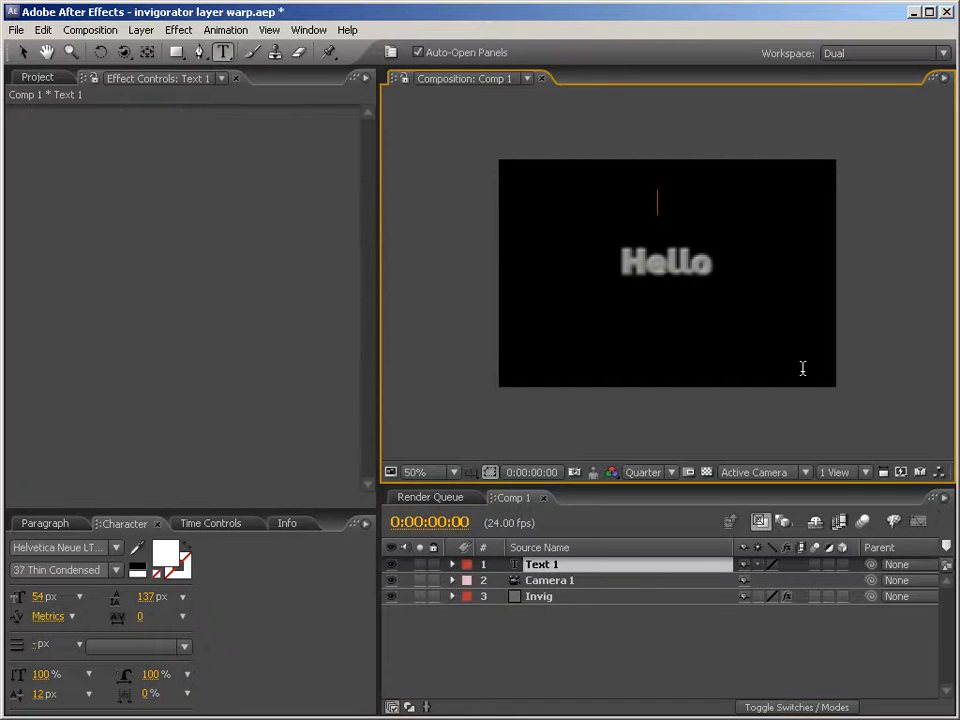
type("Control La")
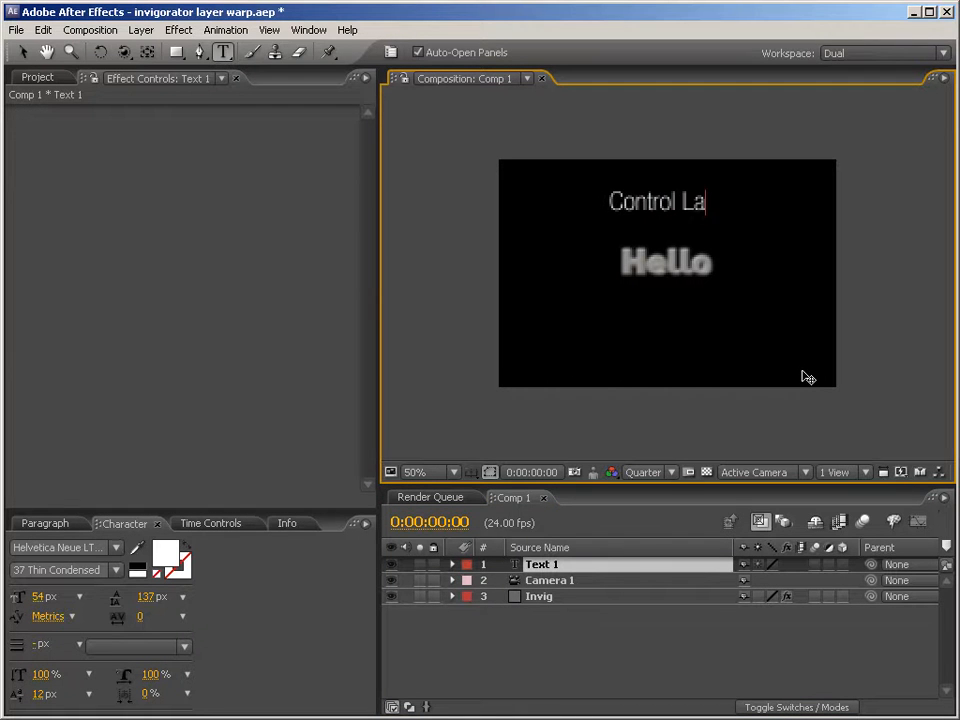
type("yer")
left_click(566, 568)
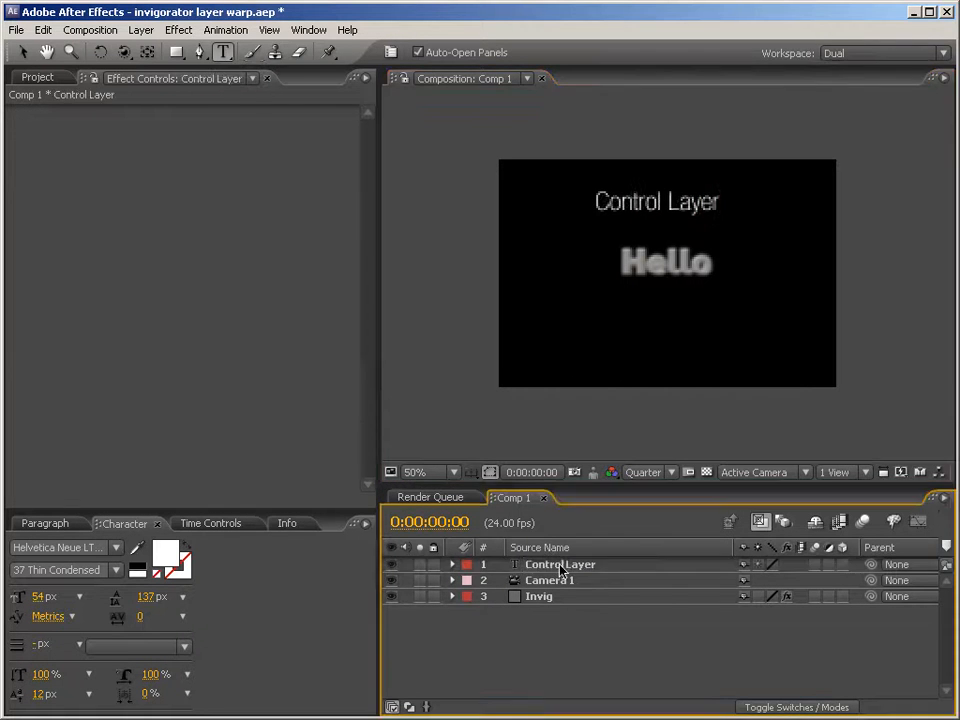
key("v")
left_click_drag(654, 227, 639, 249)
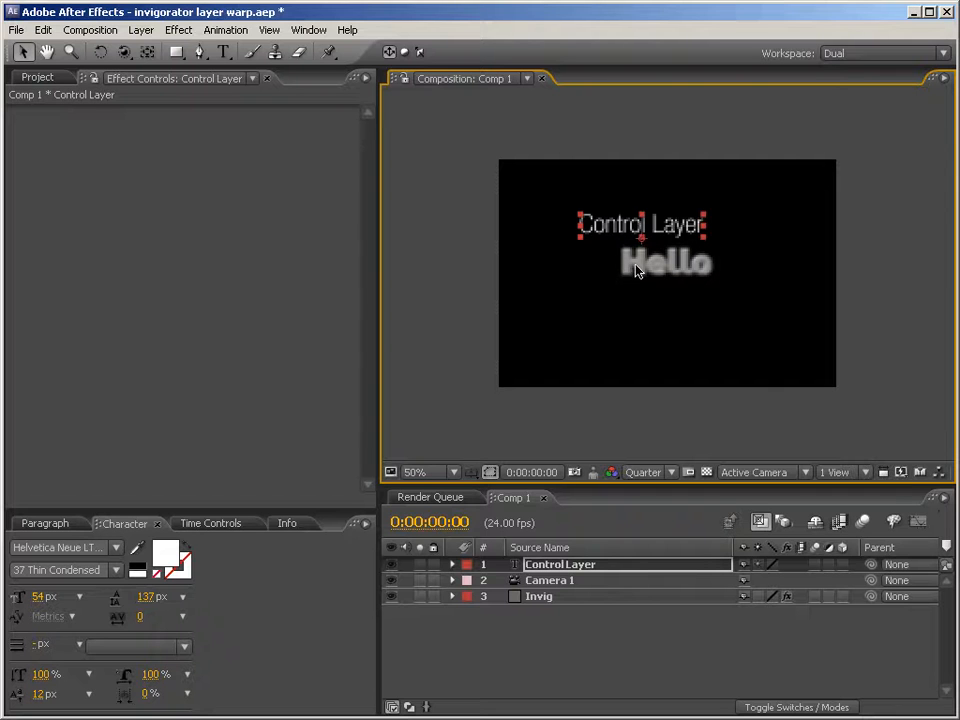
Step: Set Set 1 of the Invig layer's 3D Invigorator effect to track the Control Layer text layer
left_click(538, 598)
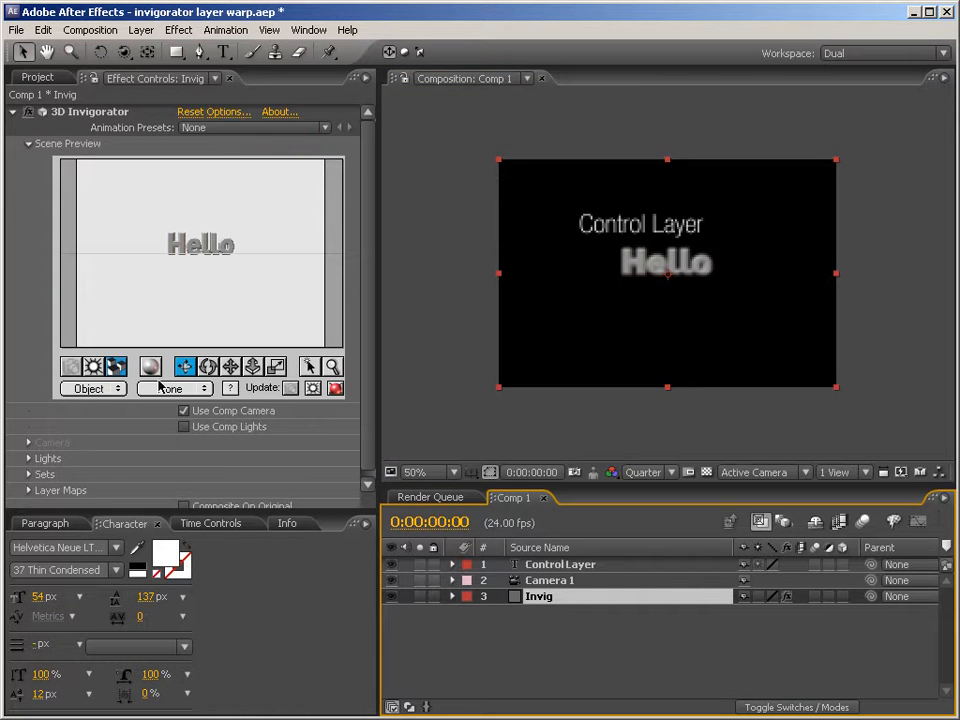
left_click(28, 474)
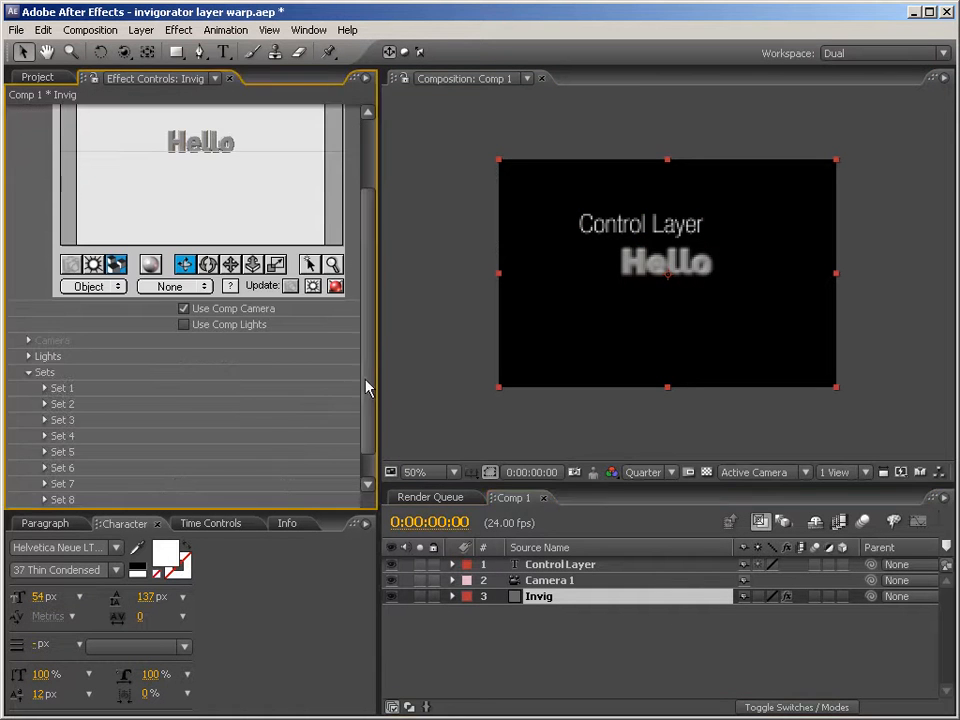
scroll(336, 430, "down", 2)
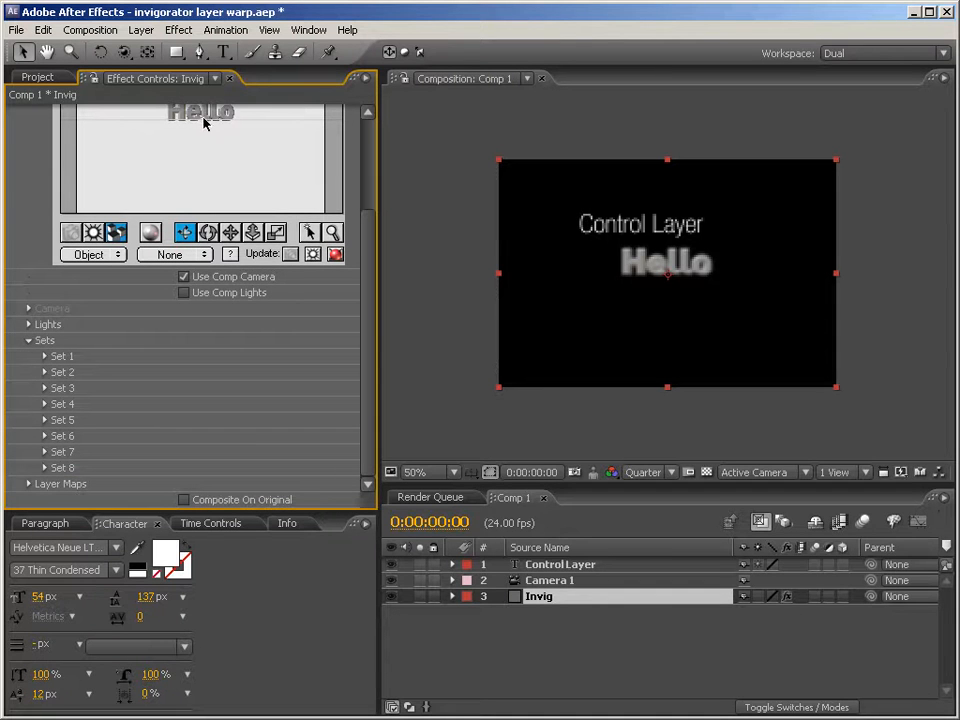
left_click(44, 357)
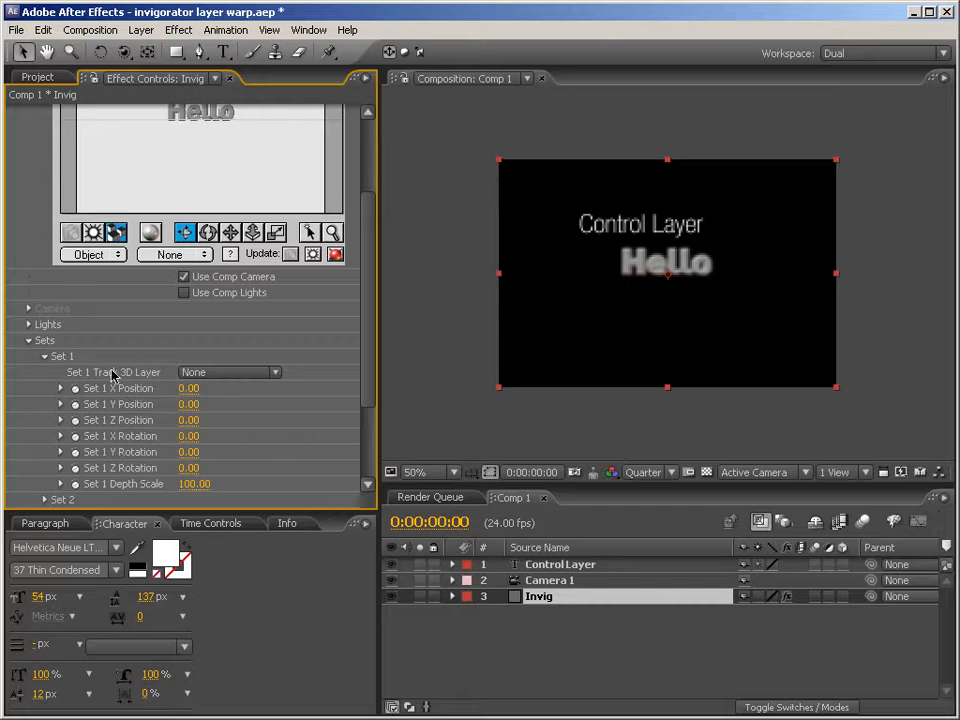
left_click(200, 372)
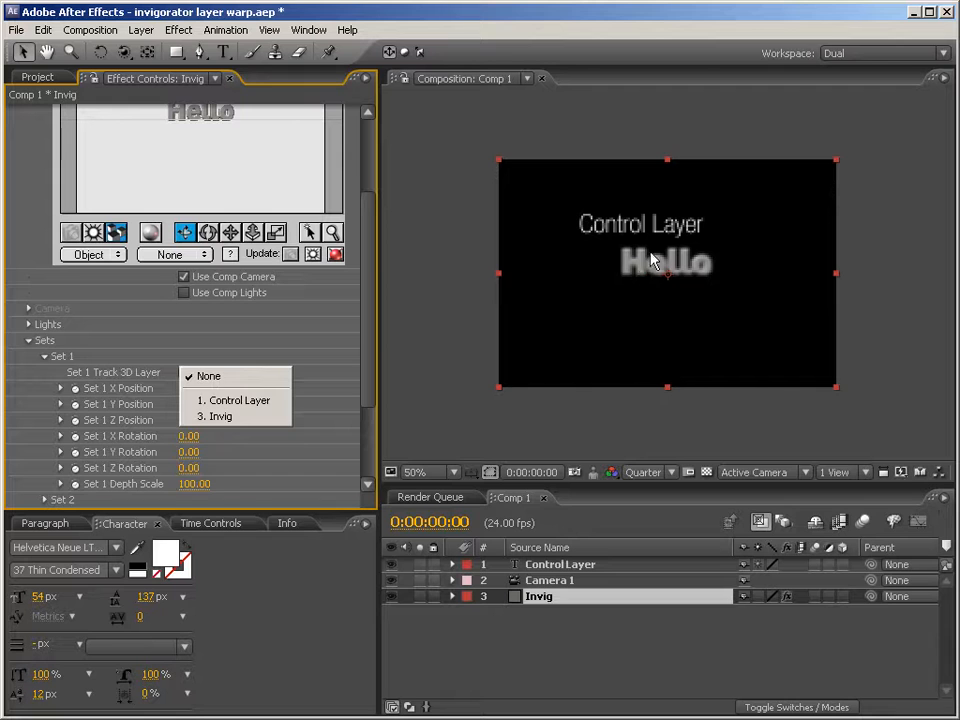
left_click(225, 400)
key("ctrl+s")
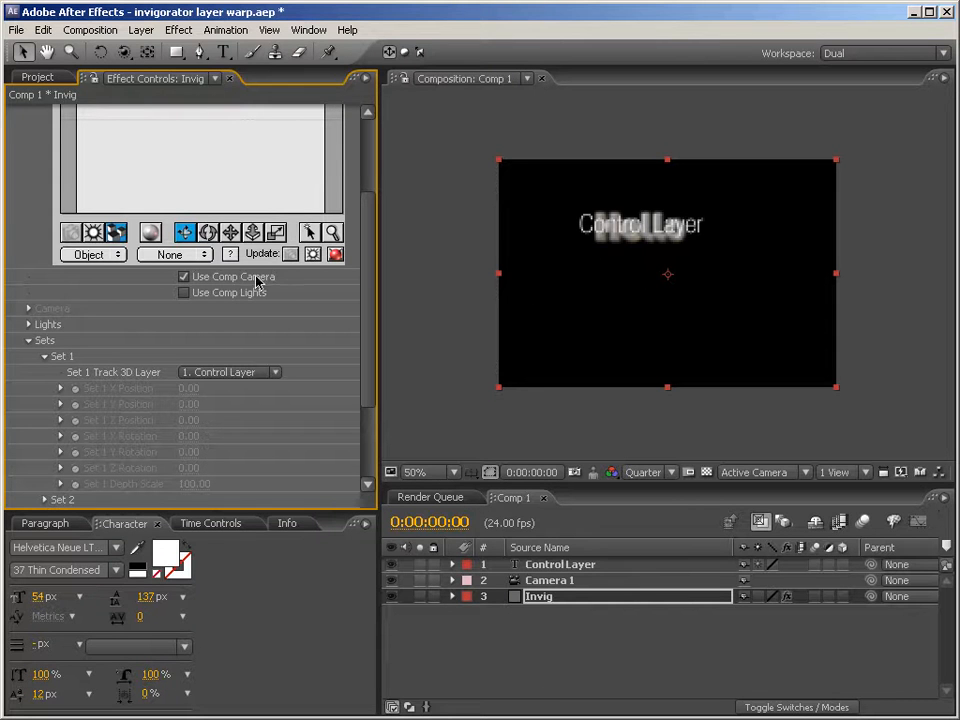
left_click(43, 31)
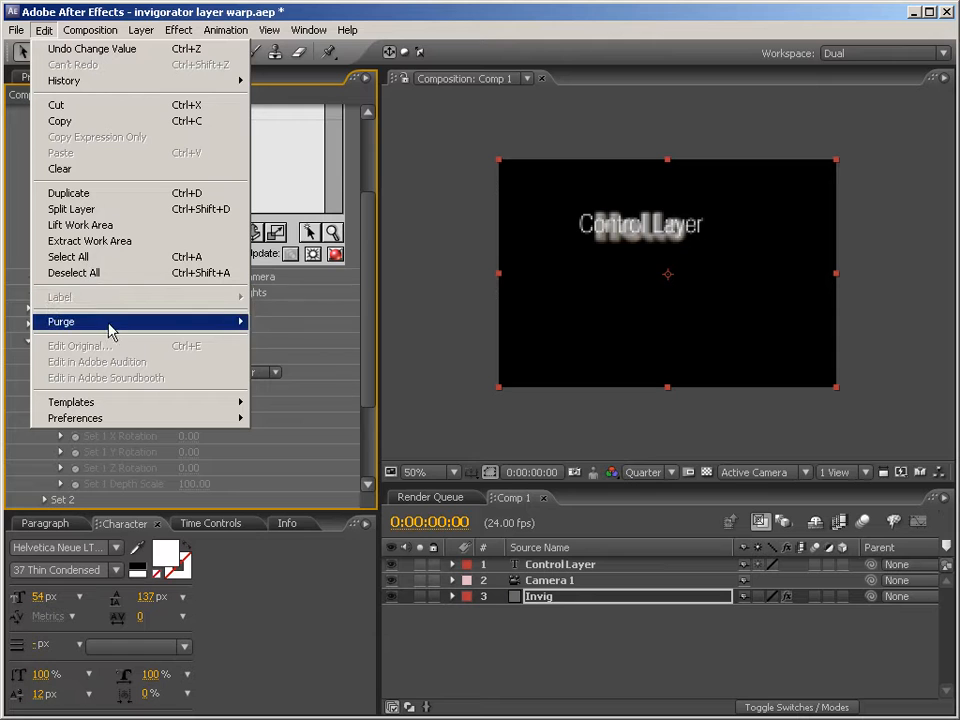
mouse_move(105, 322)
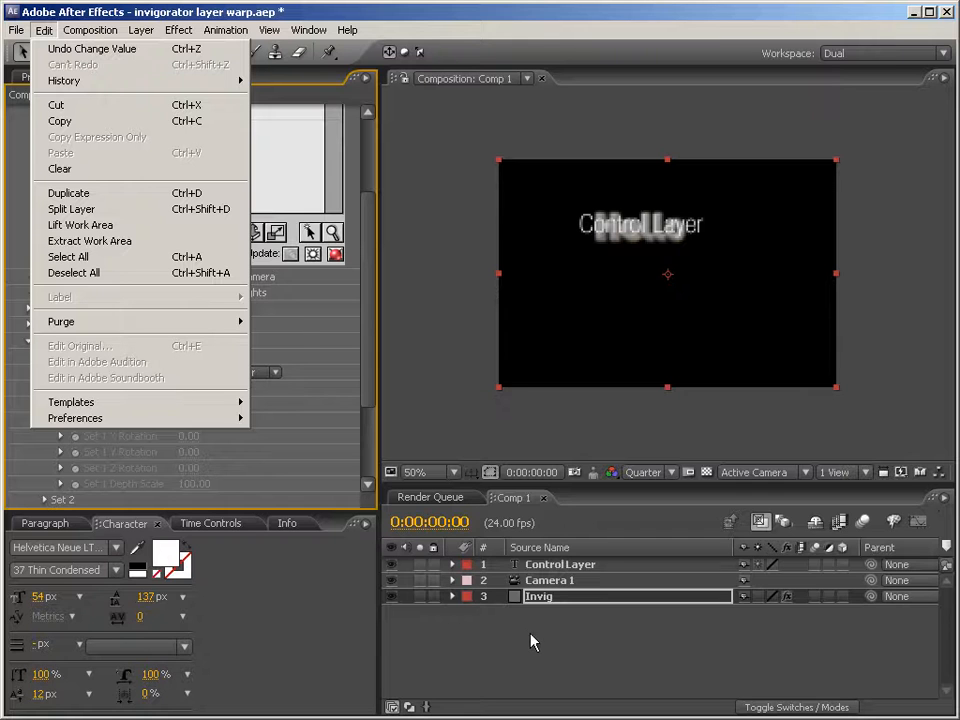
left_click(538, 695)
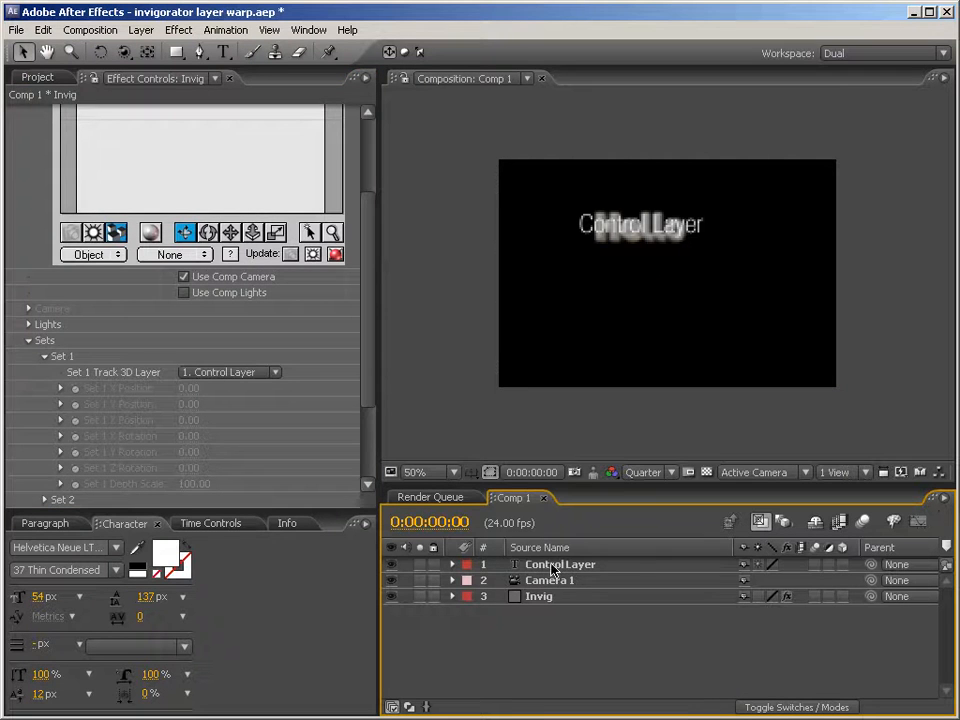
Step: Hide the Control Layer text layer in the composition
left_click(558, 566)
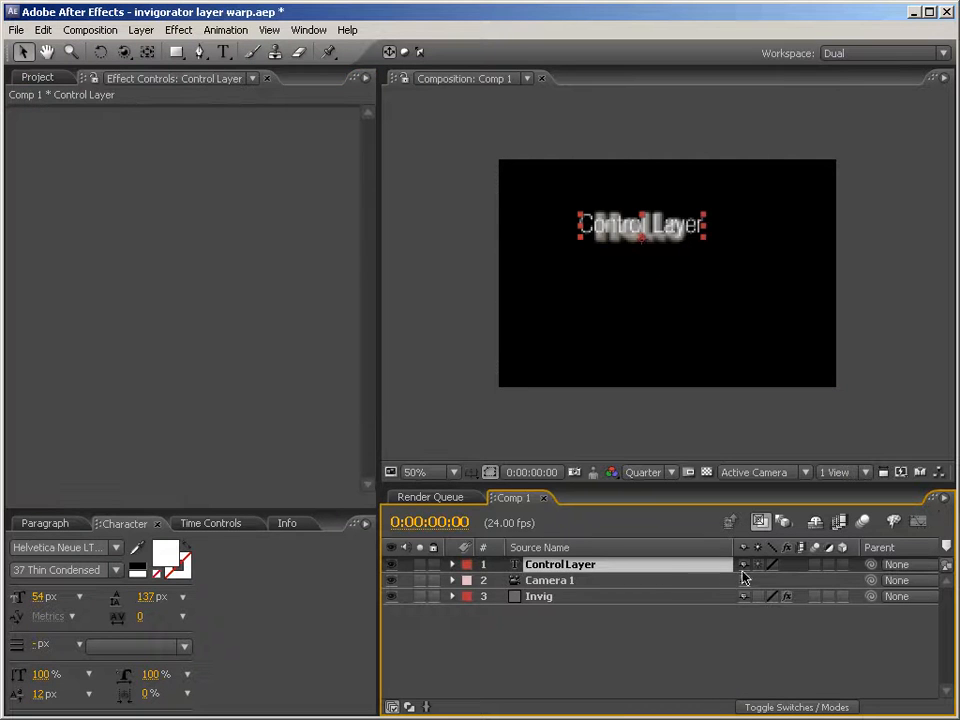
left_click(758, 565)
left_click(391, 564)
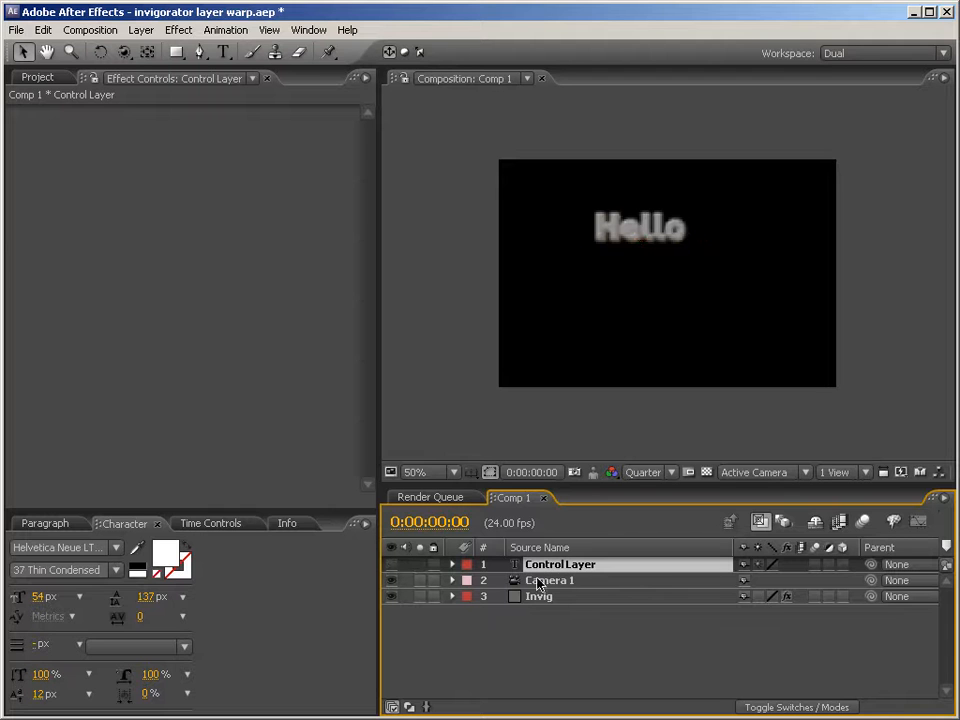
Step: Make Control Layer a 3D layer and rotate it to 76° in X, 32° in Y and -19° in Z
key("r")
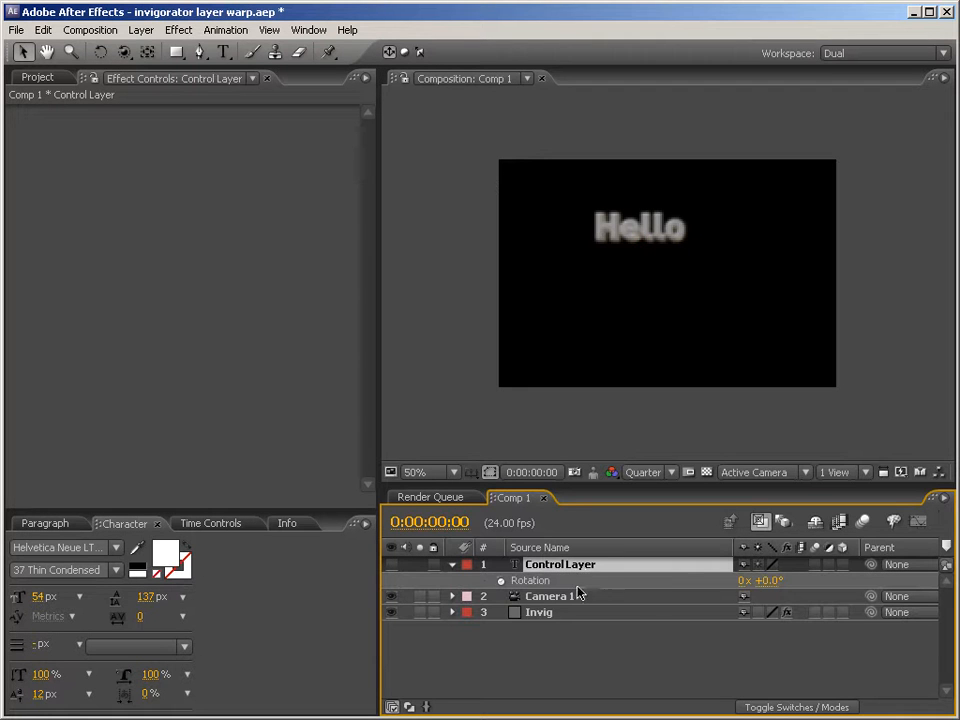
left_click(840, 565)
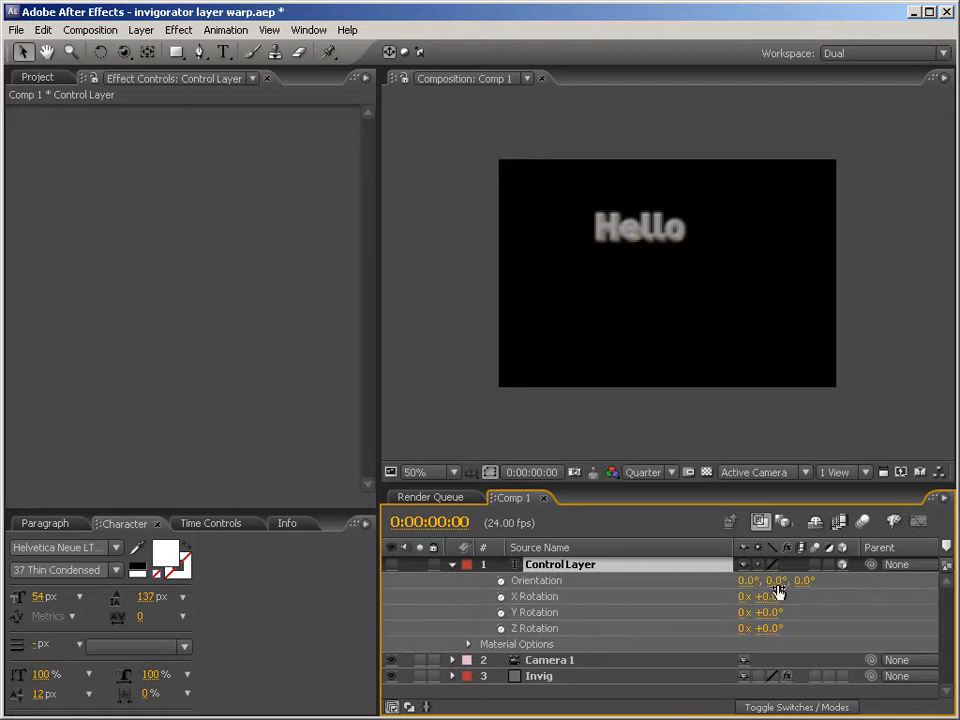
left_click_drag(770, 597, 831, 584)
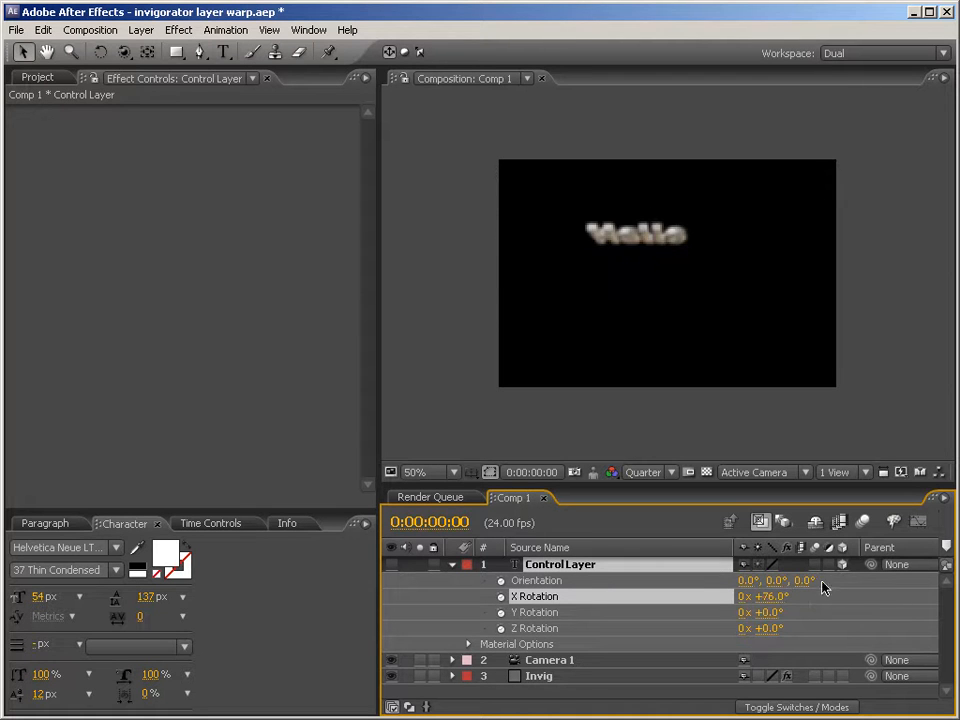
left_click_drag(785, 613, 756, 700)
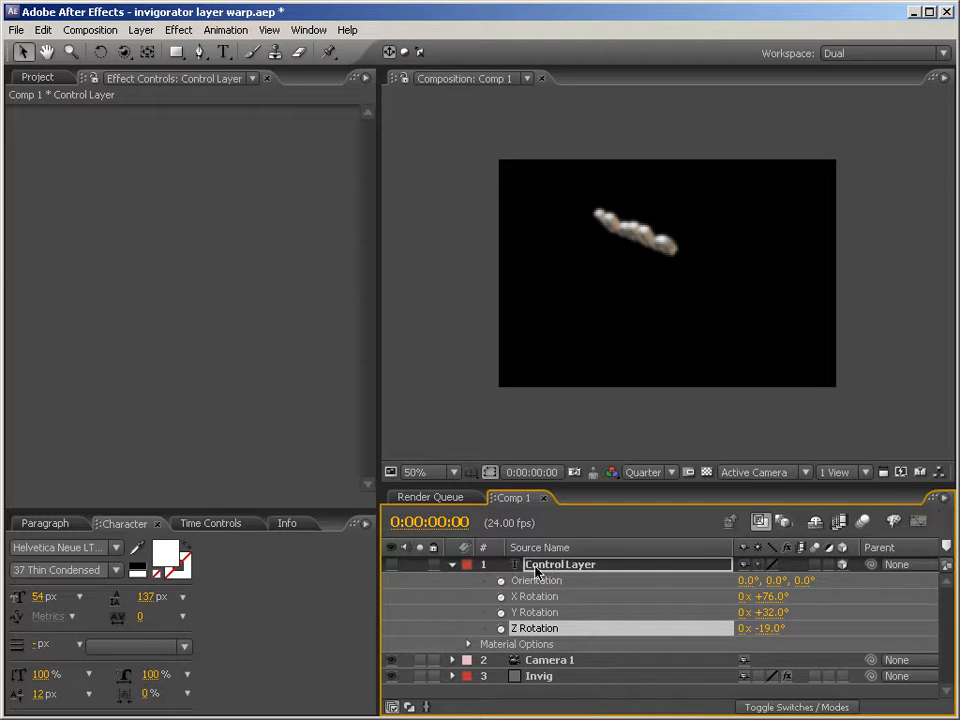
left_click(452, 564)
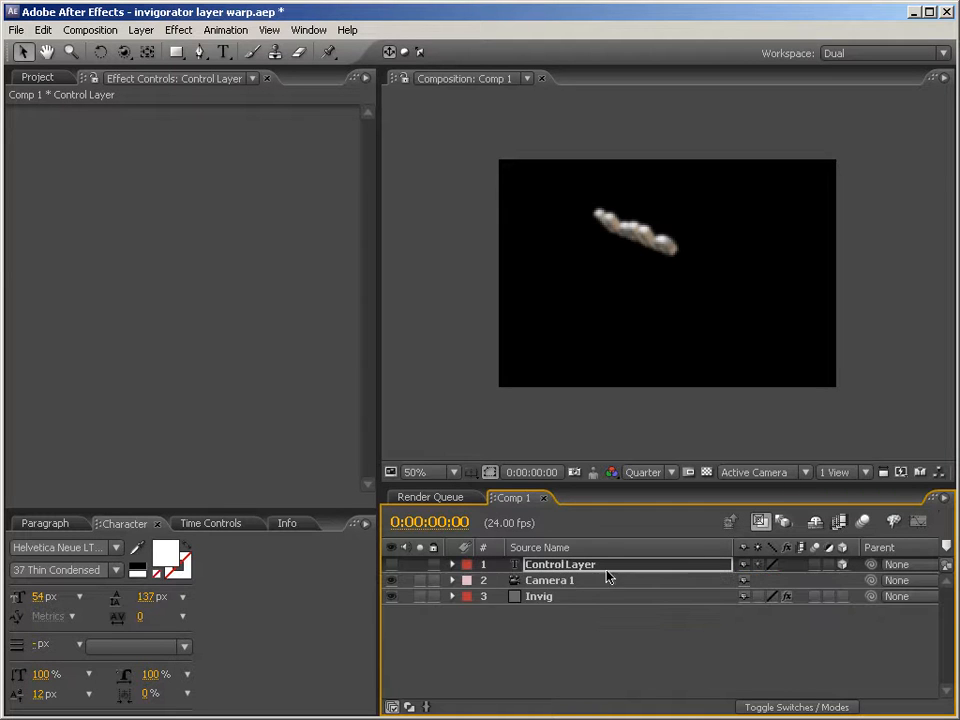
Step: Adjust Control Layer's position and rotation, and scale it to 154% on all axes
key("p")
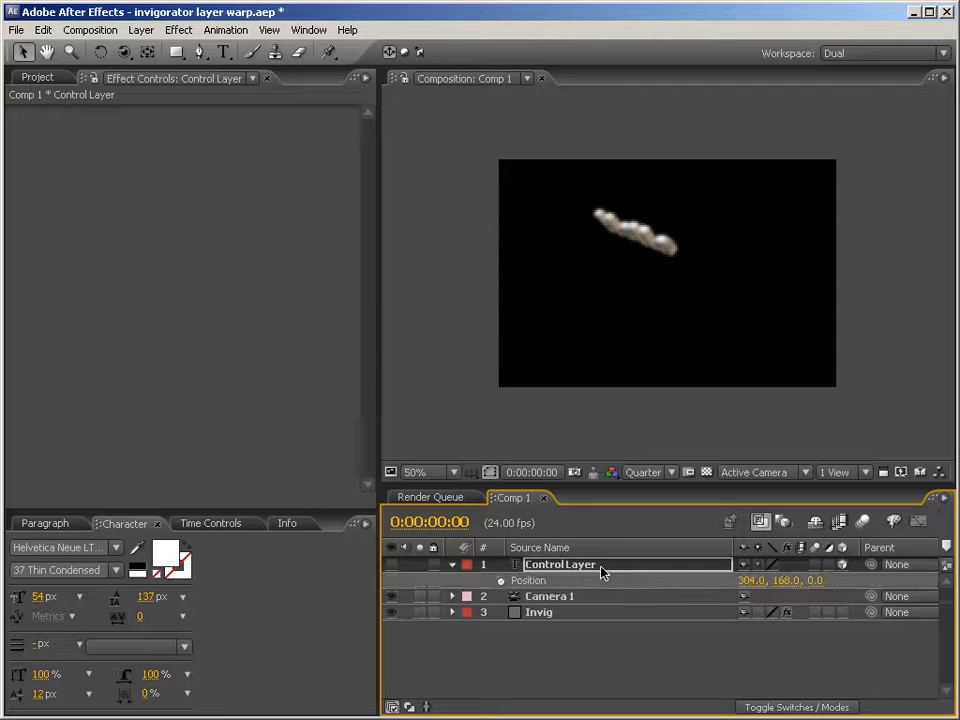
mouse_move(760, 581)
left_mouse_down()
mouse_move(750, 581)
mouse_move(775, 600)
mouse_move(722, 586)
mouse_move(875, 568)
mouse_move(772, 588)
left_mouse_up()
key("r")
key("s")
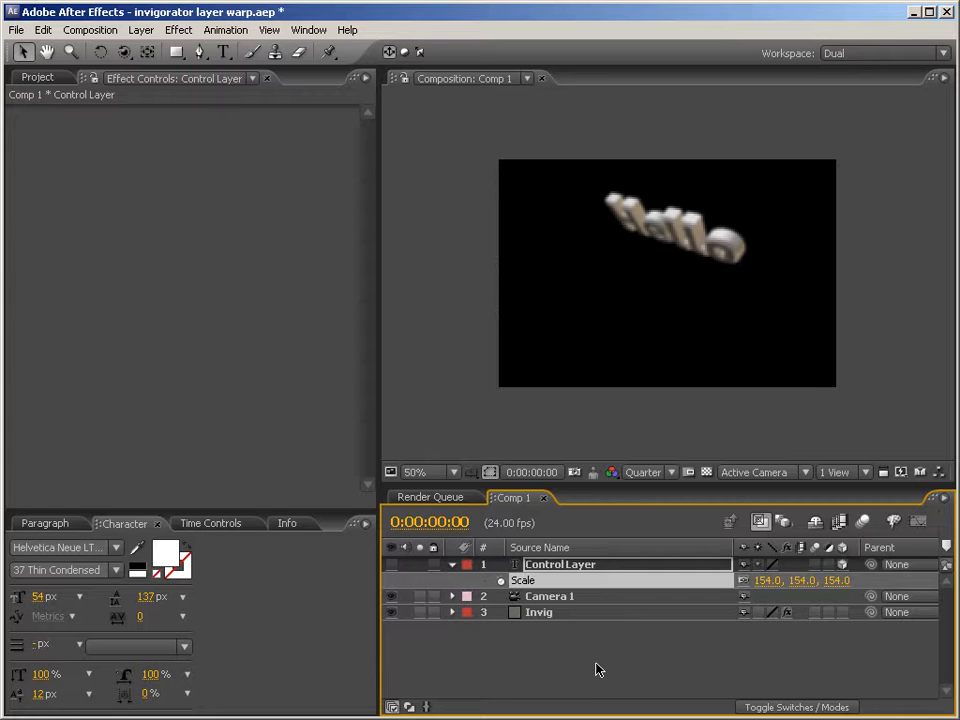